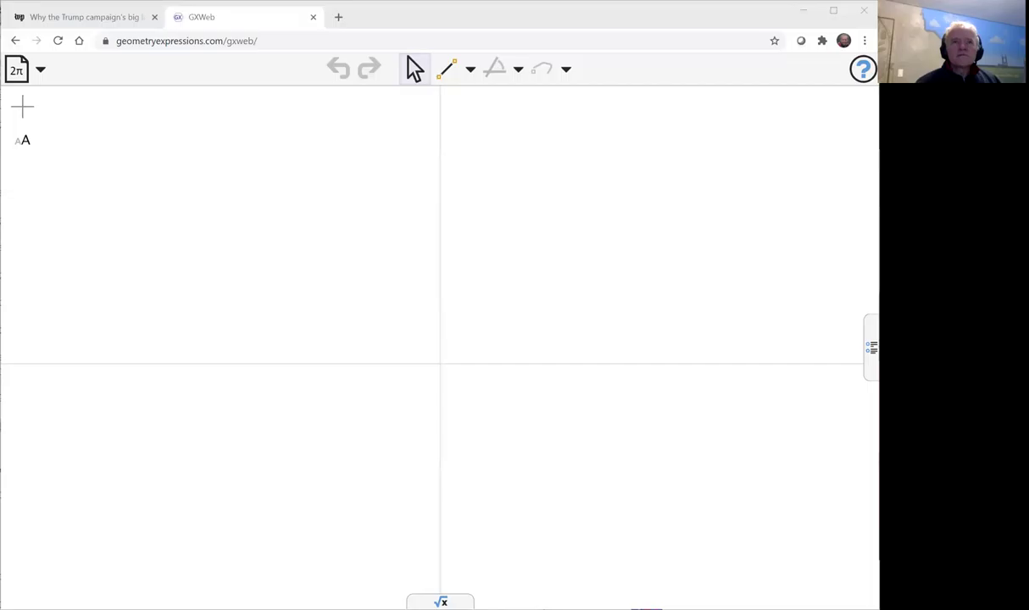
Step: Draw an infinite near-vertical line to the right of the y-axis
{"action": "left_click", "coordinate": [471, 70]}
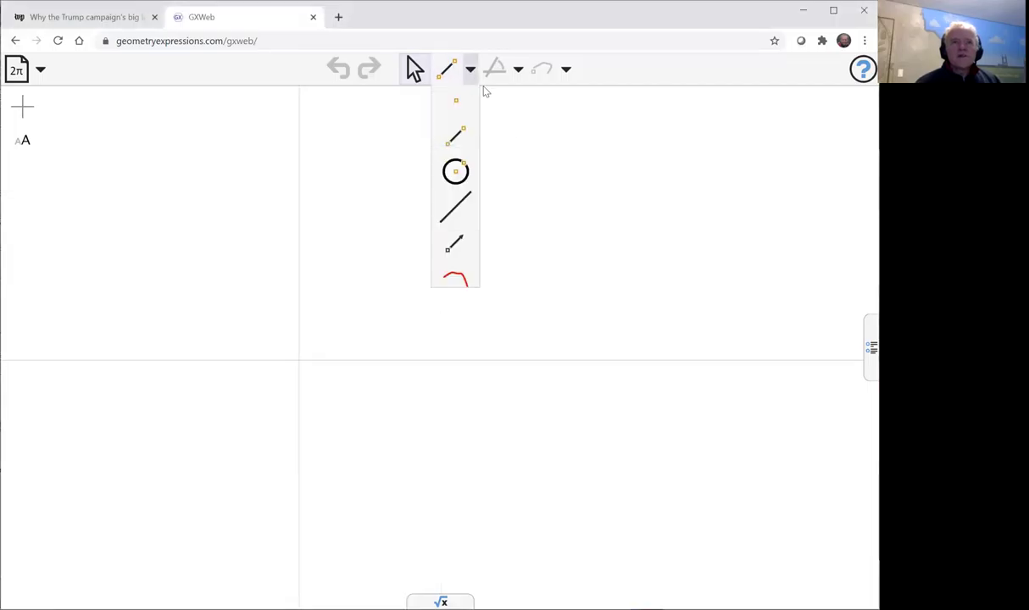
{"action": "left_click", "coordinate": [485, 212]}
{"action": "left_click_drag", "start_coordinate": [560, 156], "coordinate": [569, 413]}
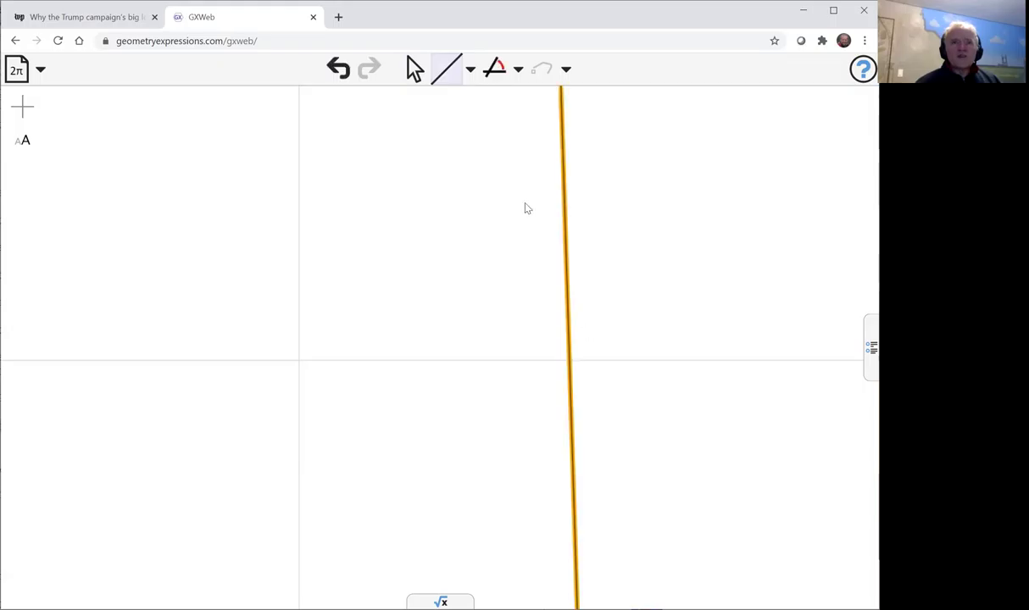
{"action": "left_click", "coordinate": [414, 70]}
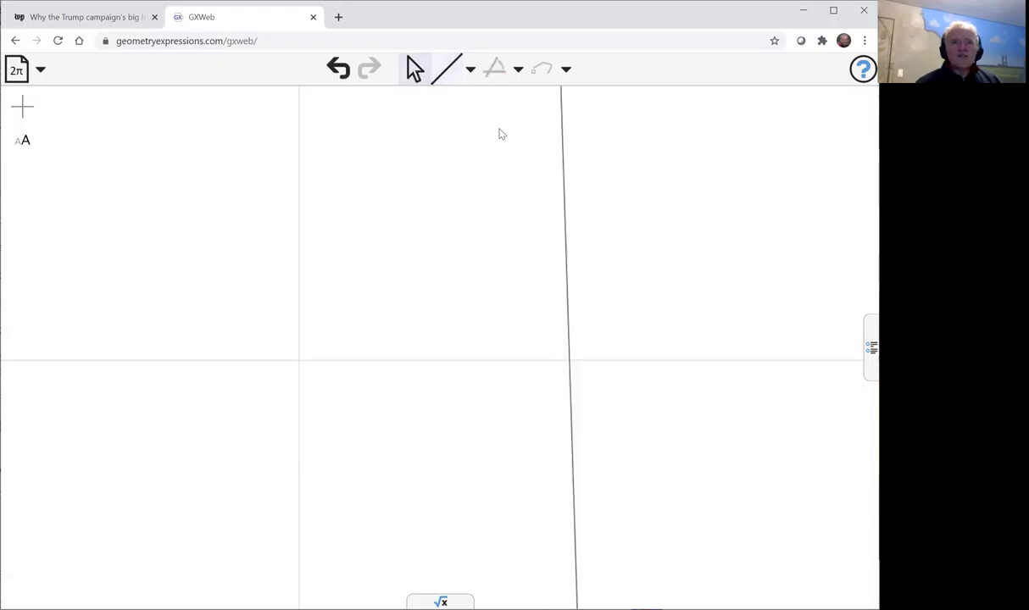
Step: Constrain the distance between the new vertical line and the y-axis to a
{"action": "left_click", "coordinate": [566, 179]}
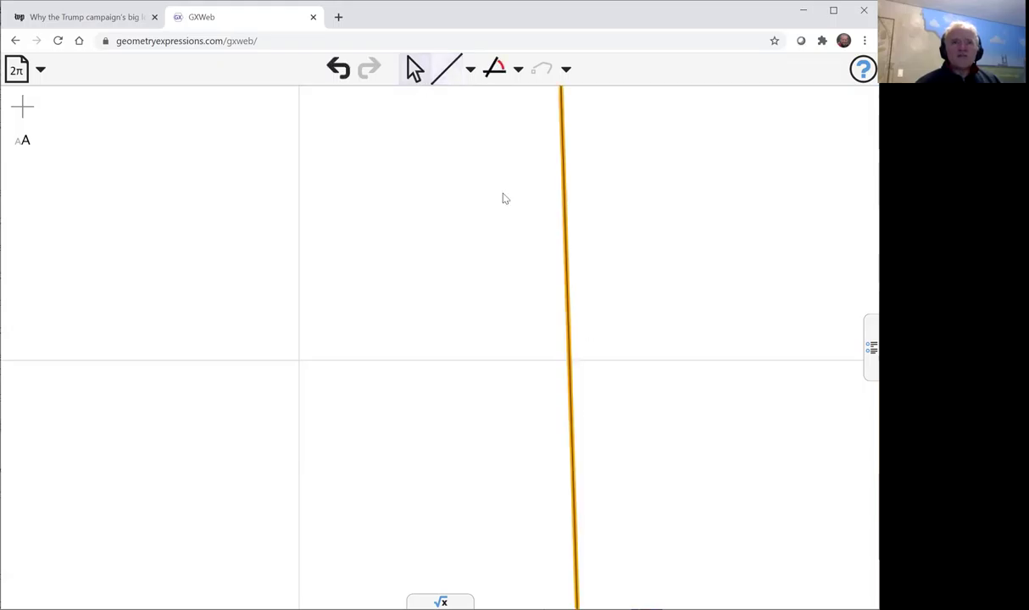
{"action": "left_click", "coordinate": [299, 203]}
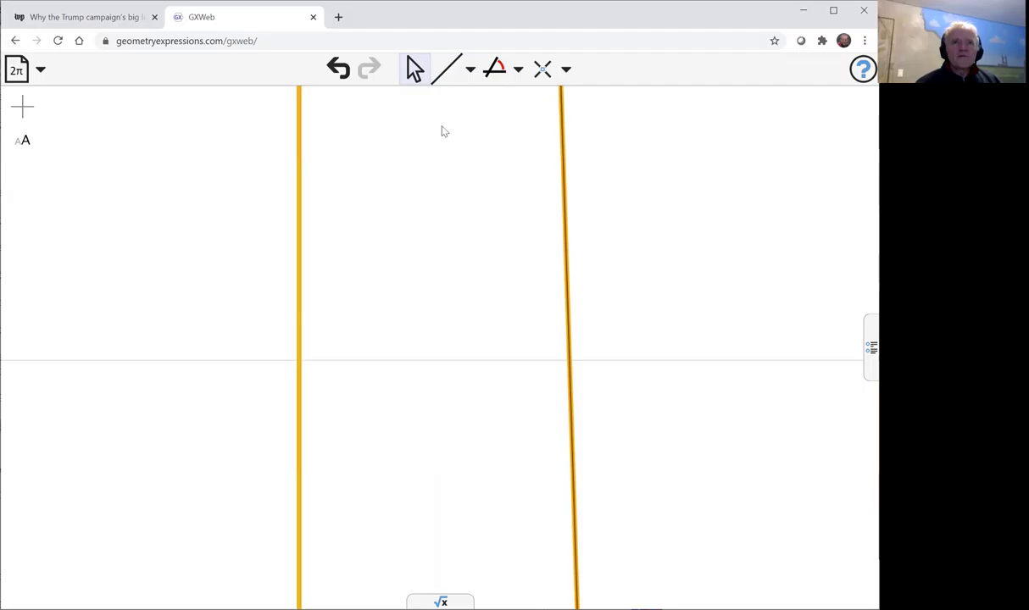
{"action": "left_click", "coordinate": [518, 70]}
{"action": "left_click", "coordinate": [502, 101]}
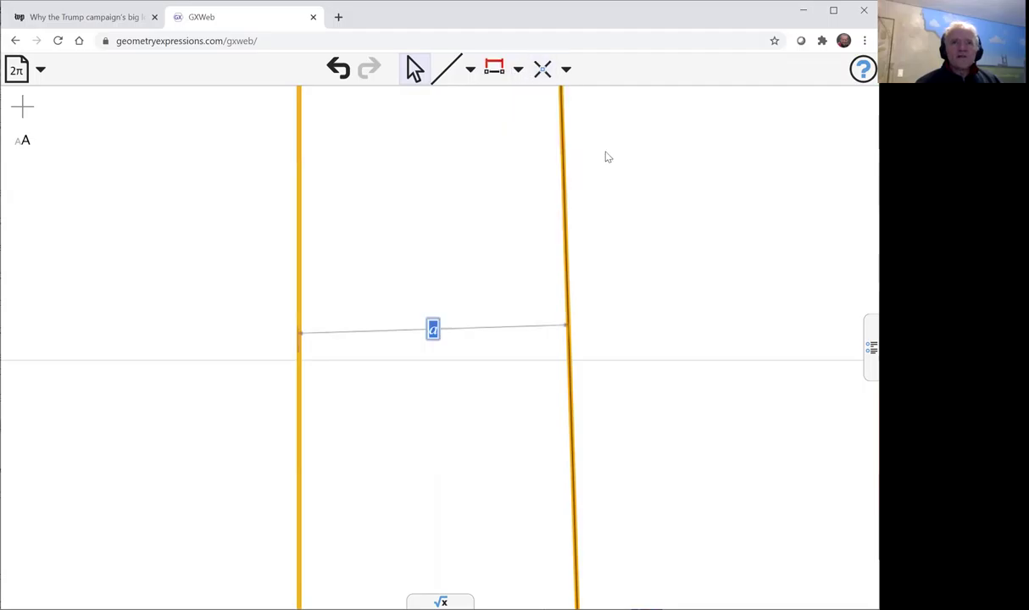
{"action": "left_click", "coordinate": [667, 243]}
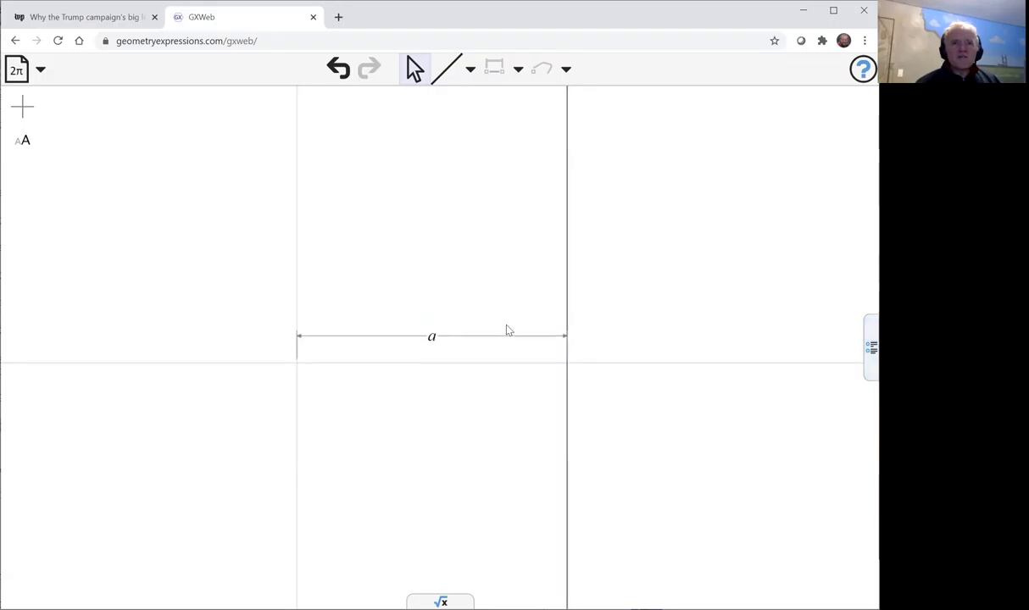
Step: Draw a segment starting at origin A and ending at point B on the vertical line
{"action": "left_click", "coordinate": [470, 69]}
{"action": "left_click", "coordinate": [455, 136]}
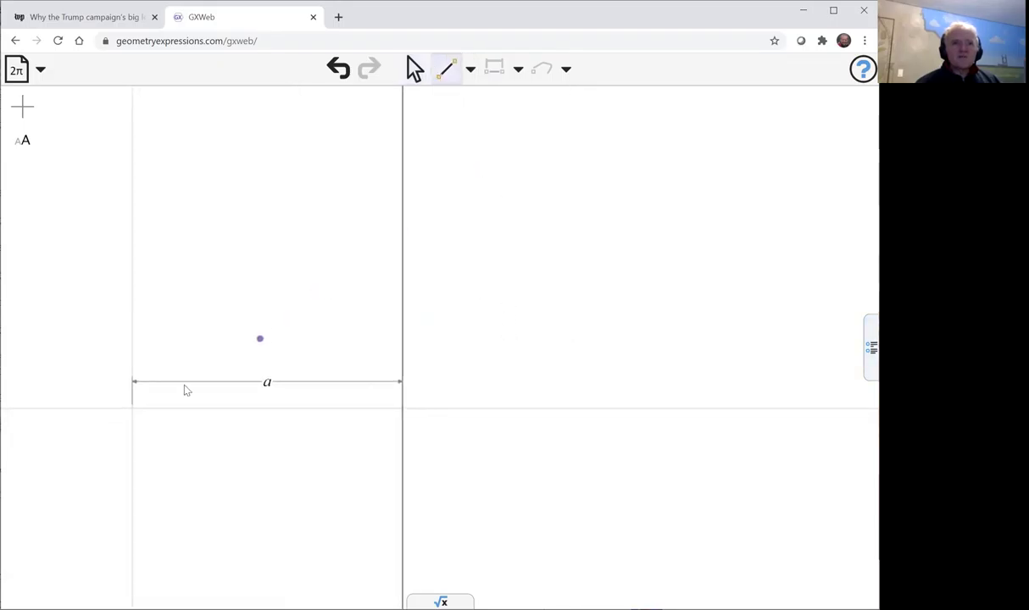
{"action": "left_click", "coordinate": [132, 409]}
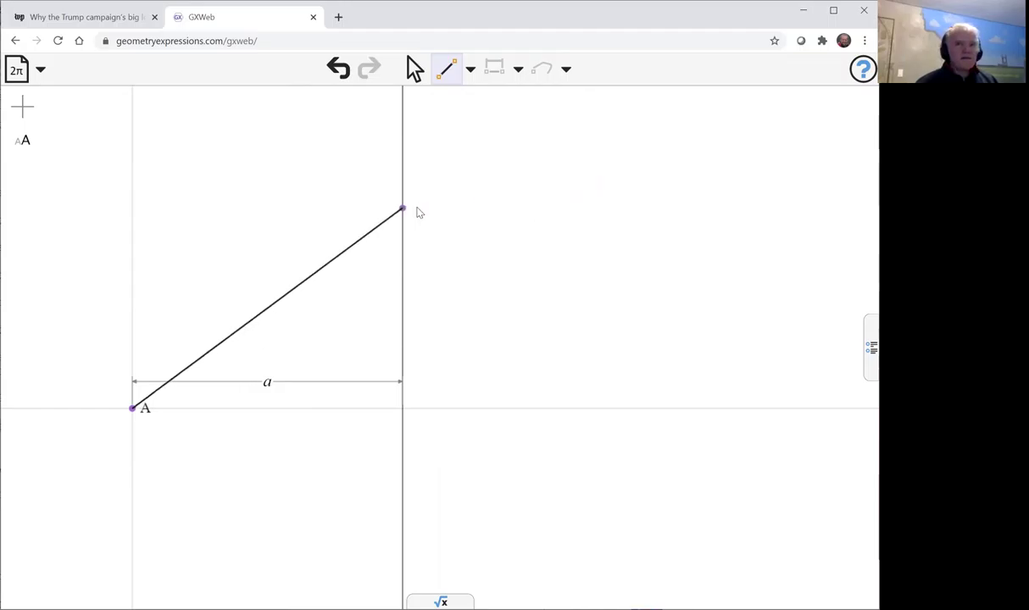
{"action": "left_click", "coordinate": [403, 181]}
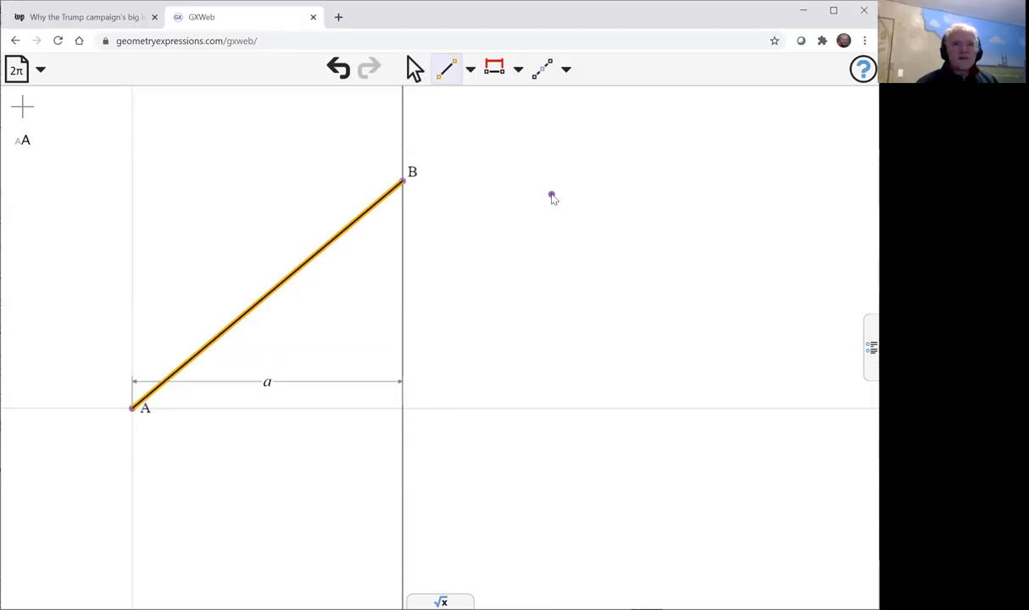
Step: Draw an infinite near-horizontal line crossing segment AB
{"action": "left_click", "coordinate": [471, 71]}
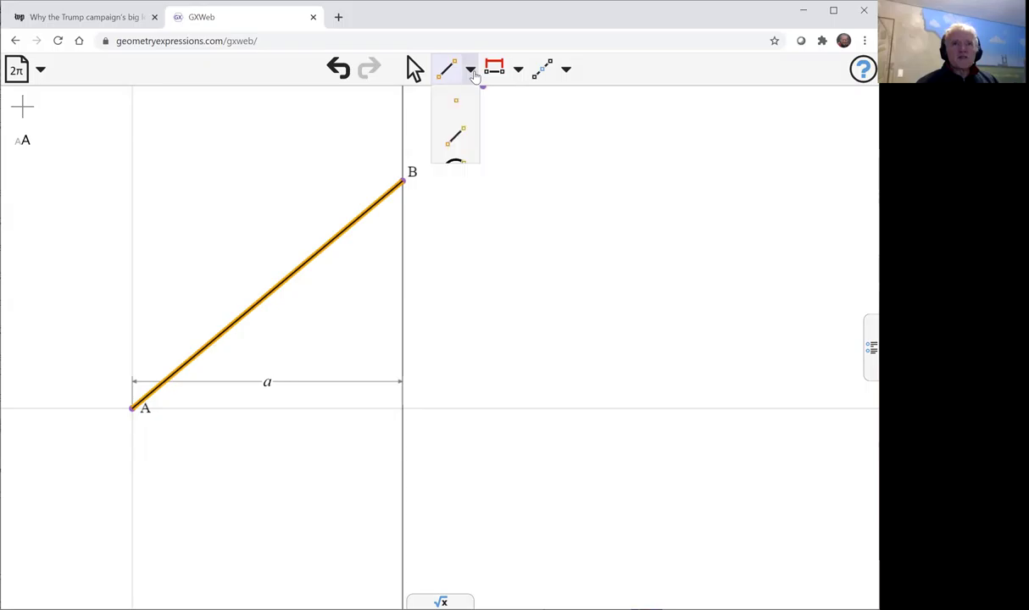
{"action": "left_click", "coordinate": [455, 207]}
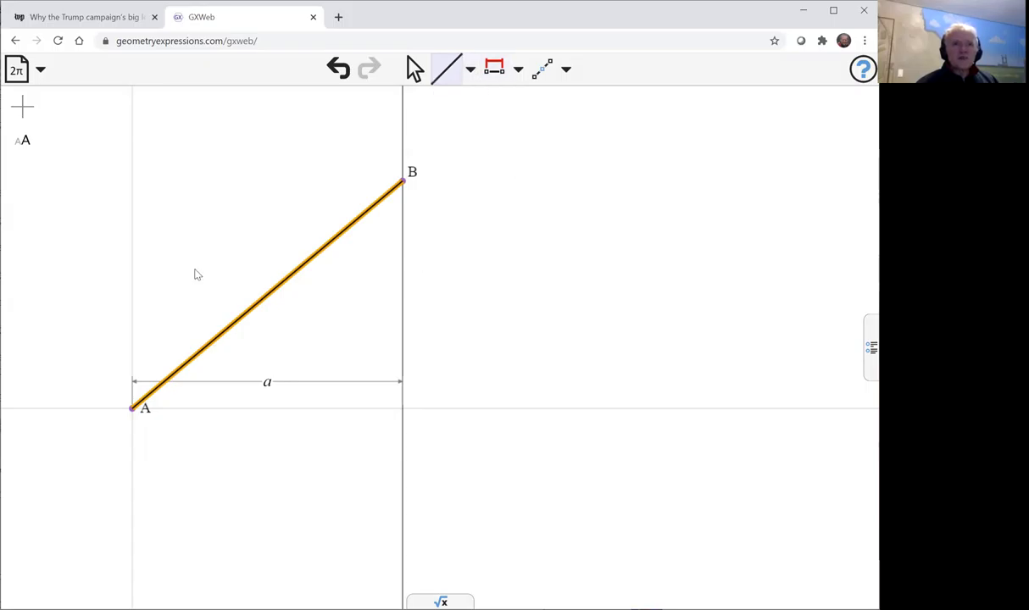
{"action": "left_click", "coordinate": [70, 287]}
{"action": "left_click", "coordinate": [637, 277]}
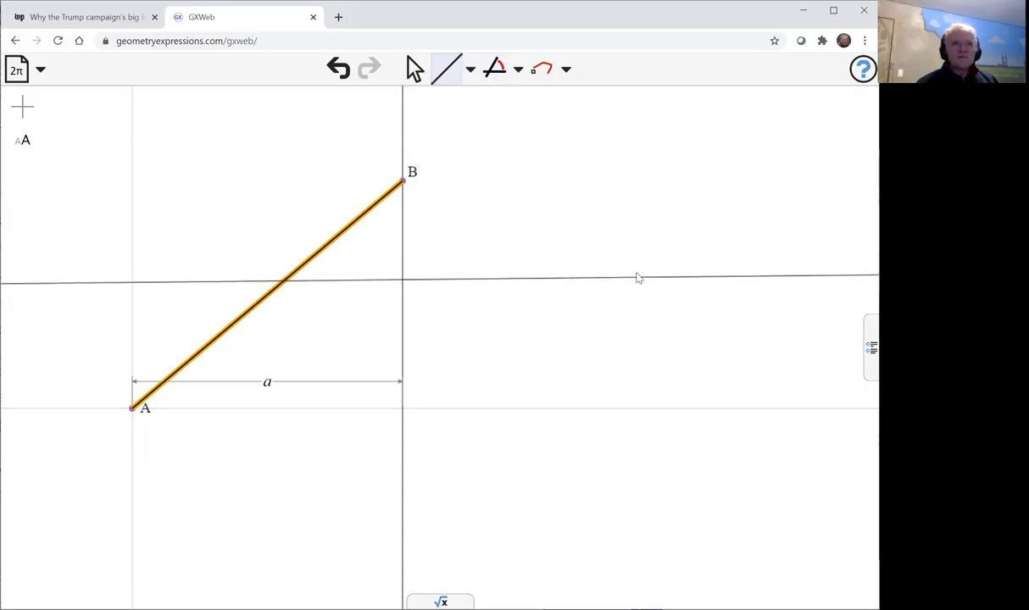
Step: Constrain the horizontal line's distance from the x-axis to b
{"action": "left_click", "coordinate": [415, 69]}
{"action": "left_click", "coordinate": [497, 236]}
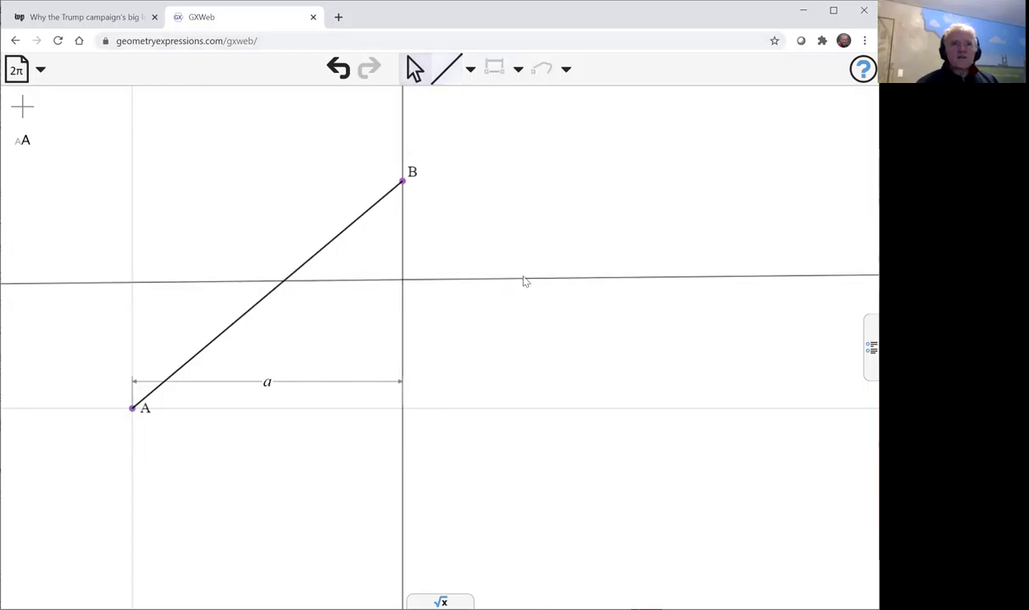
{"action": "left_click", "coordinate": [526, 280]}
{"action": "left_click", "coordinate": [621, 410]}
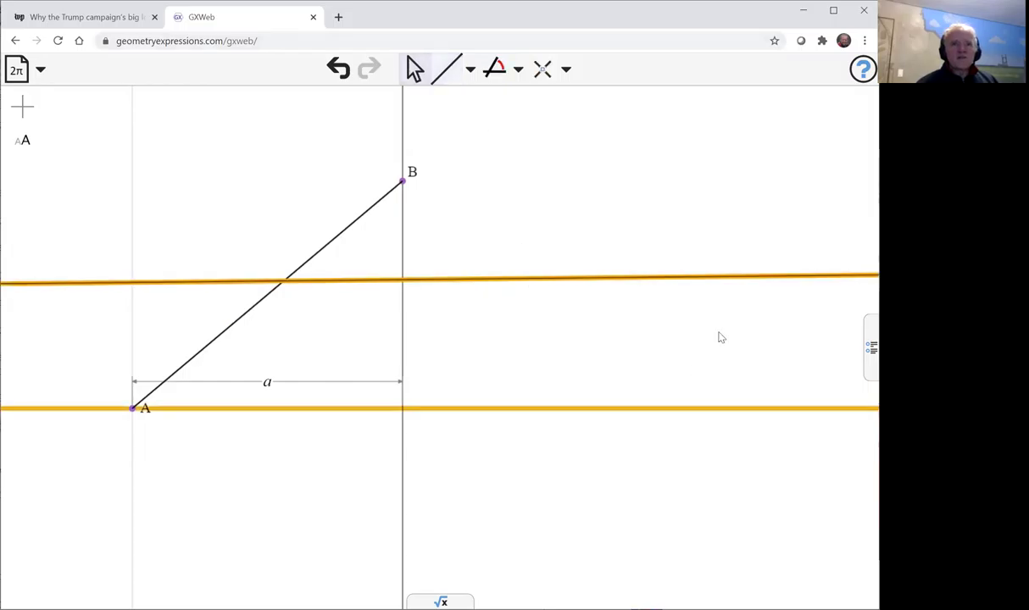
{"action": "left_click", "coordinate": [518, 68]}
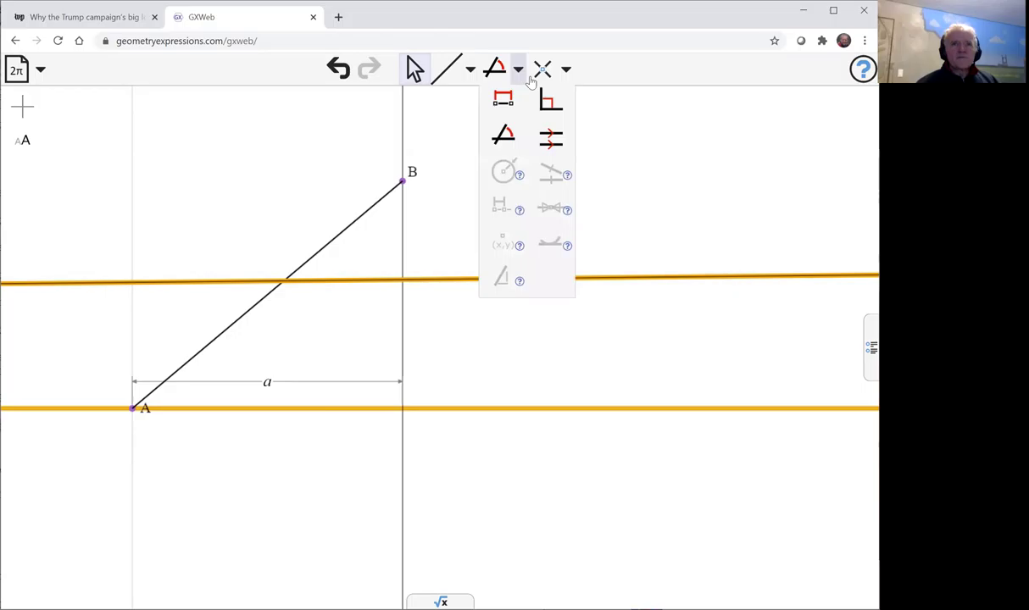
{"action": "left_click", "coordinate": [504, 100]}
{"action": "left_click", "coordinate": [644, 314]}
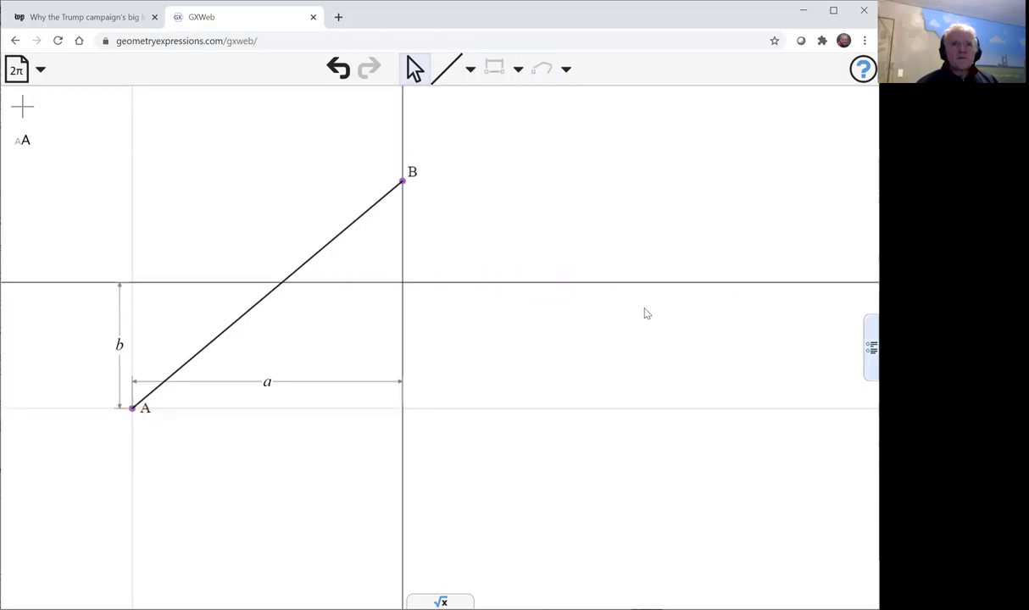
Step: Chain segments BC, CD and DE from B, closing at E on AB, then select AB and BC
{"action": "left_click", "coordinate": [470, 69]}
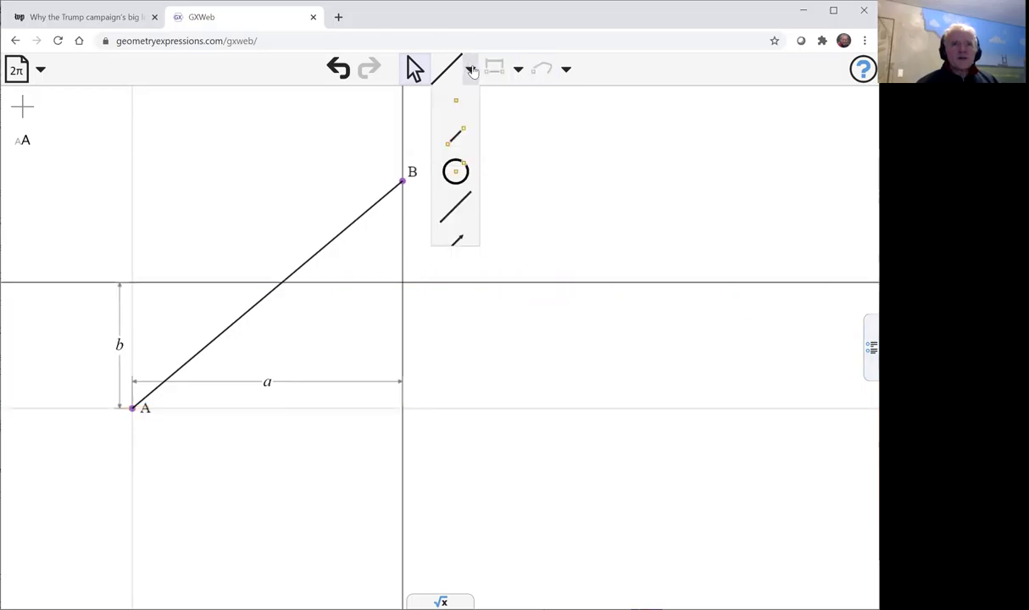
{"action": "left_click", "coordinate": [455, 137]}
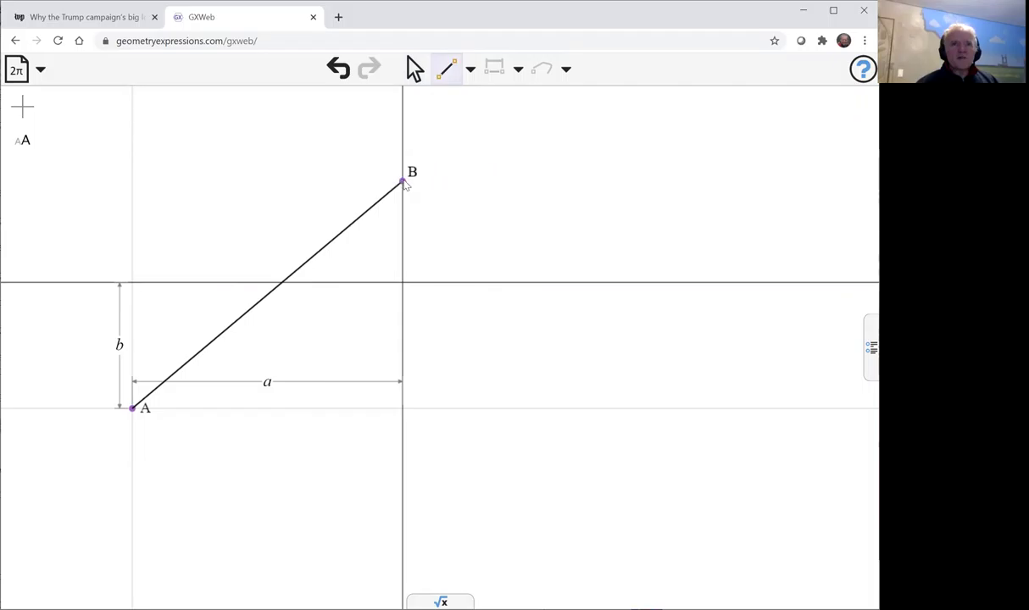
{"action": "mouse_move", "coordinate": [403, 182]}
{"action": "left_mouse_down"}
{"action": "mouse_move", "coordinate": [491, 282]}
{"action": "mouse_move", "coordinate": [401, 357]}
{"action": "mouse_move", "coordinate": [306, 263]}
{"action": "left_mouse_up"}
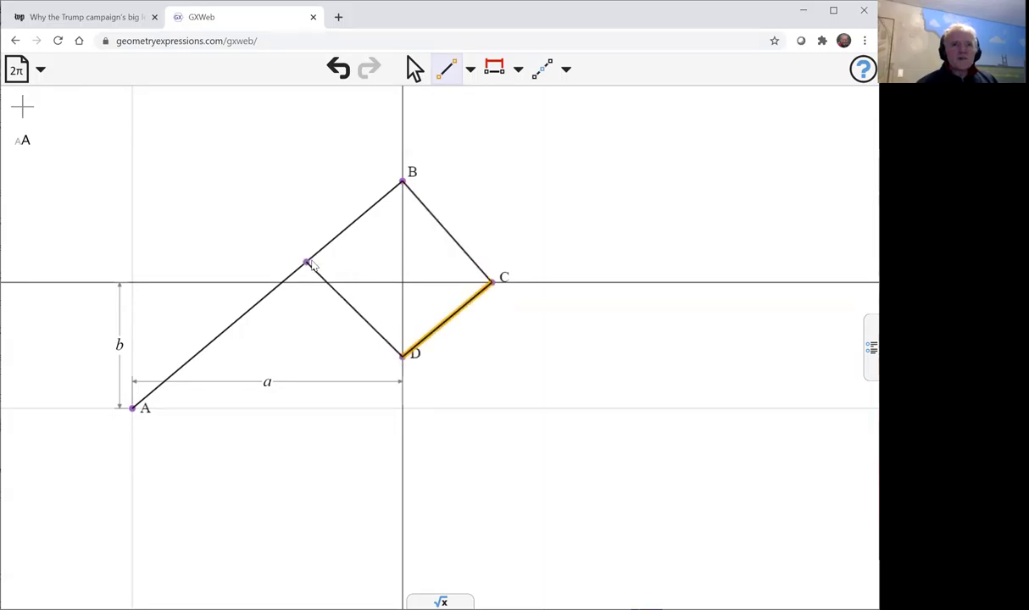
{"action": "left_click", "coordinate": [414, 70]}
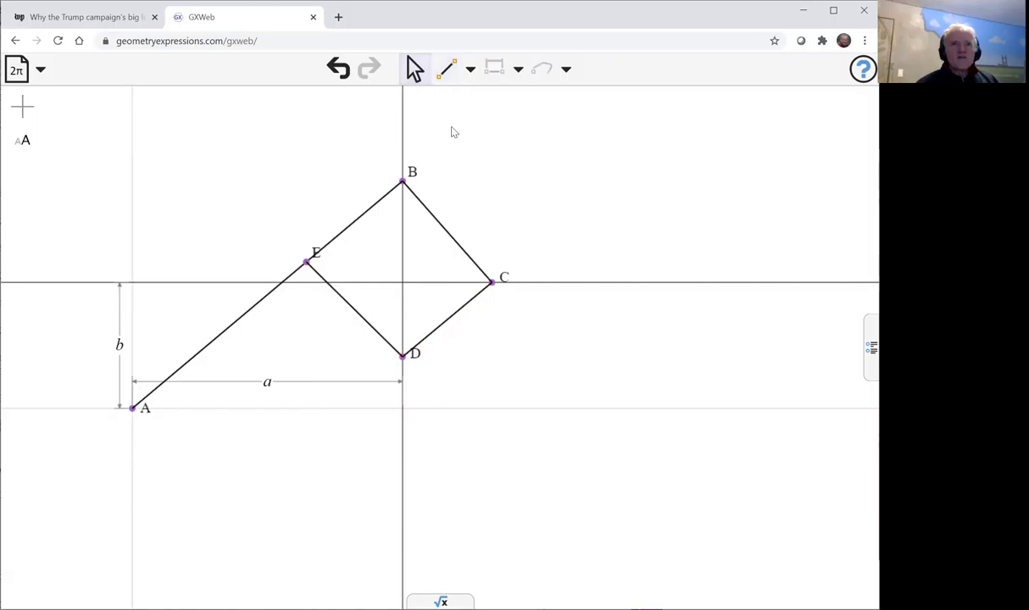
{"action": "left_click", "coordinate": [374, 207]}
{"action": "left_click", "coordinate": [432, 217], "text": "shift"}
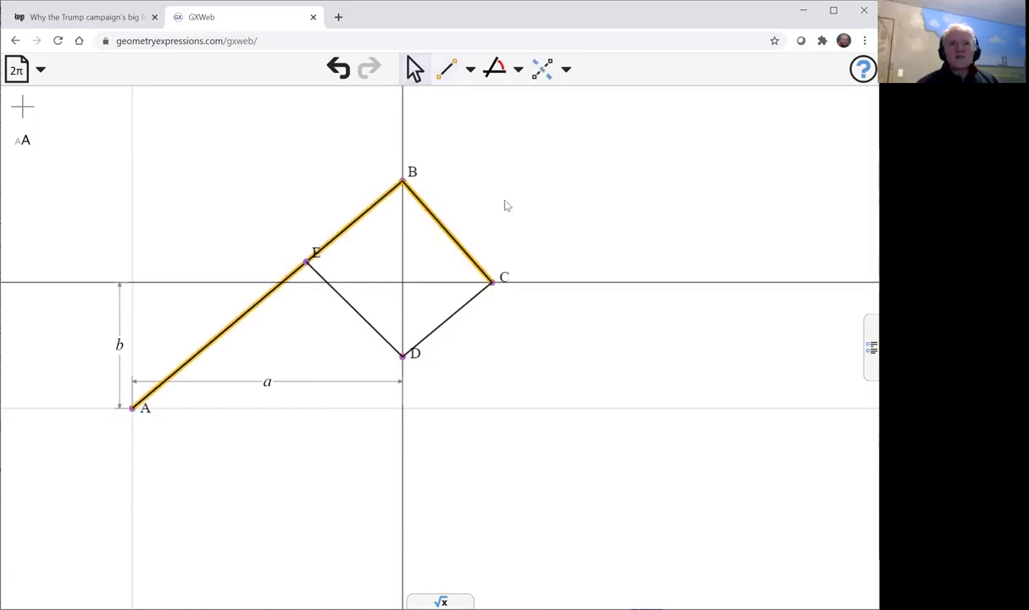
Step: Make AB perpendicular to BC, and BC perpendicular to CD
{"action": "left_click", "coordinate": [518, 69]}
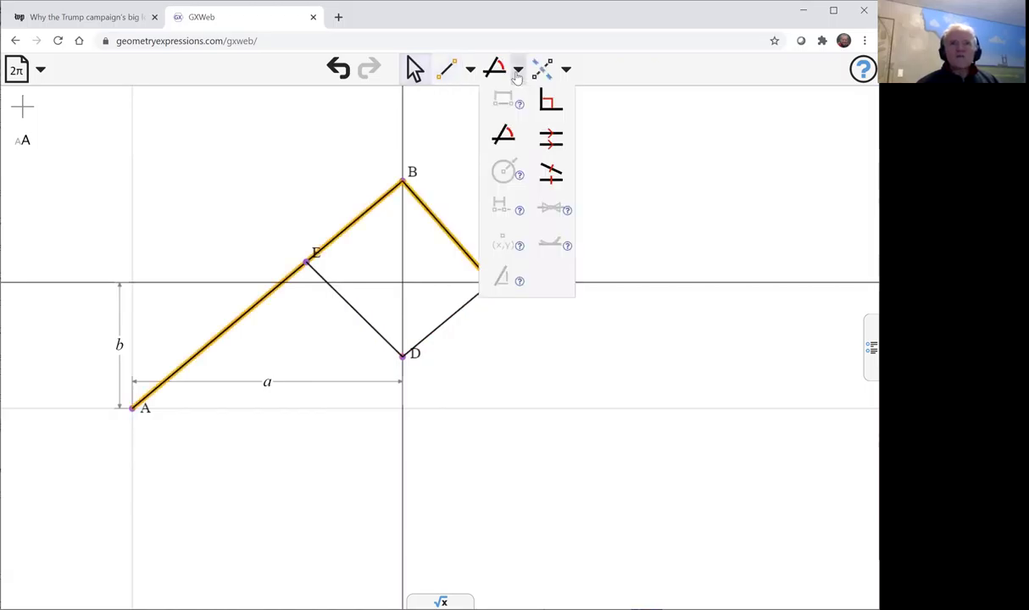
{"action": "left_click", "coordinate": [549, 99]}
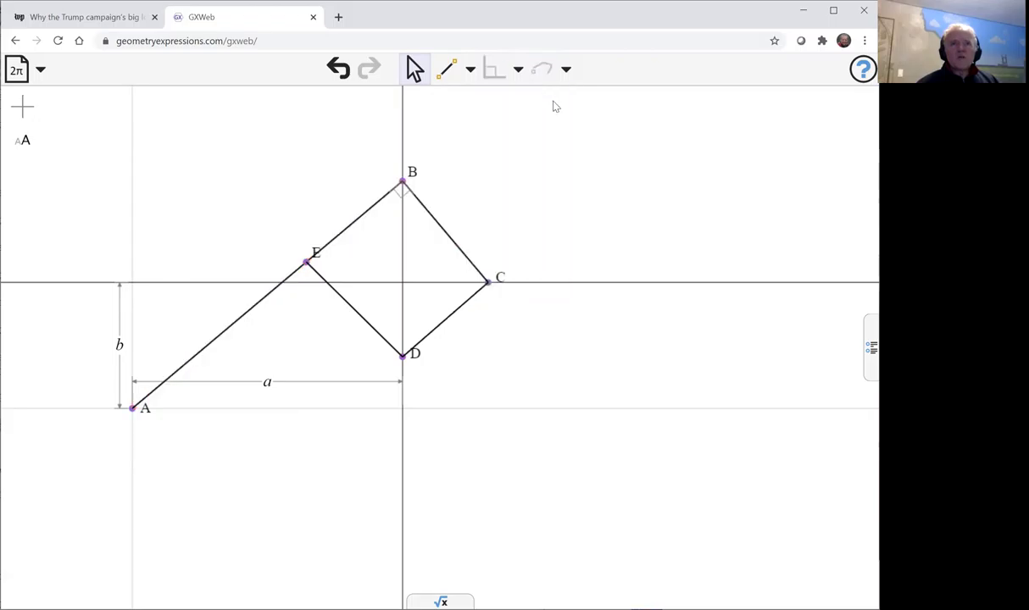
{"action": "left_click", "coordinate": [464, 260]}
{"action": "left_click", "coordinate": [462, 305]}
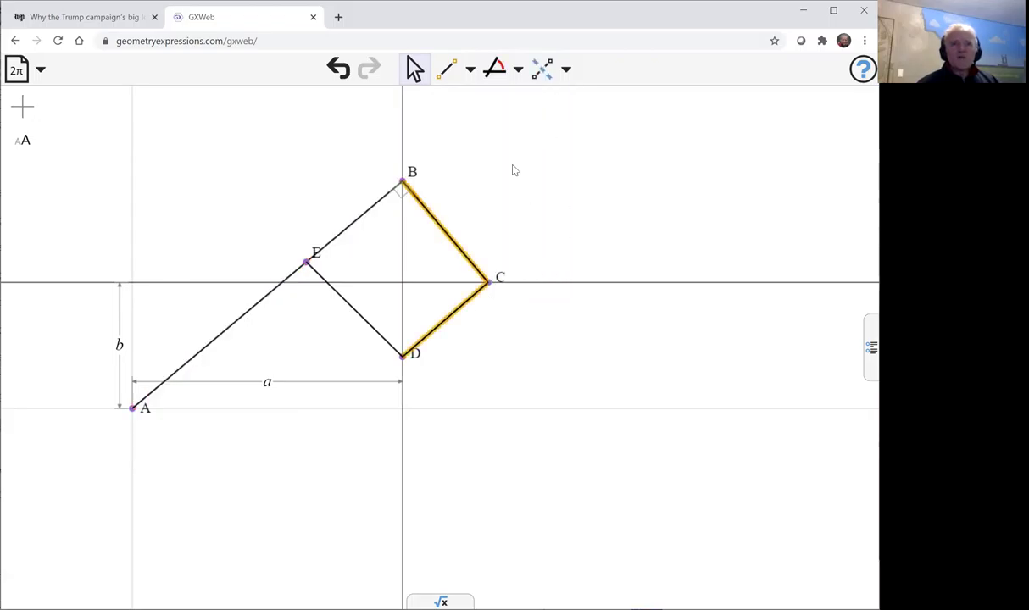
{"action": "left_click", "coordinate": [537, 73]}
{"action": "left_click", "coordinate": [550, 102]}
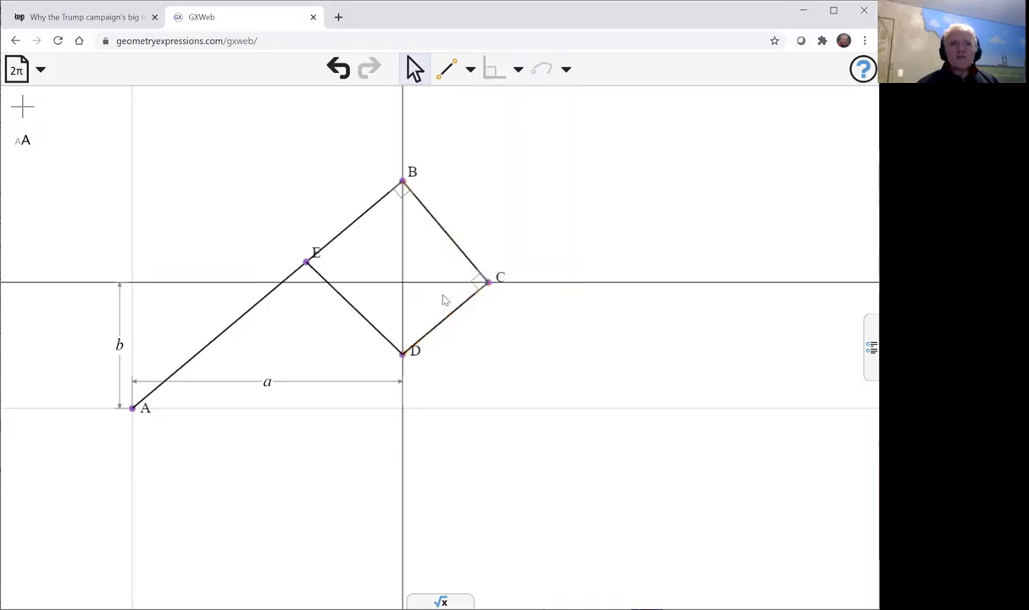
Step: Make CD perpendicular to ED, then select point E
{"action": "left_click", "coordinate": [431, 330]}
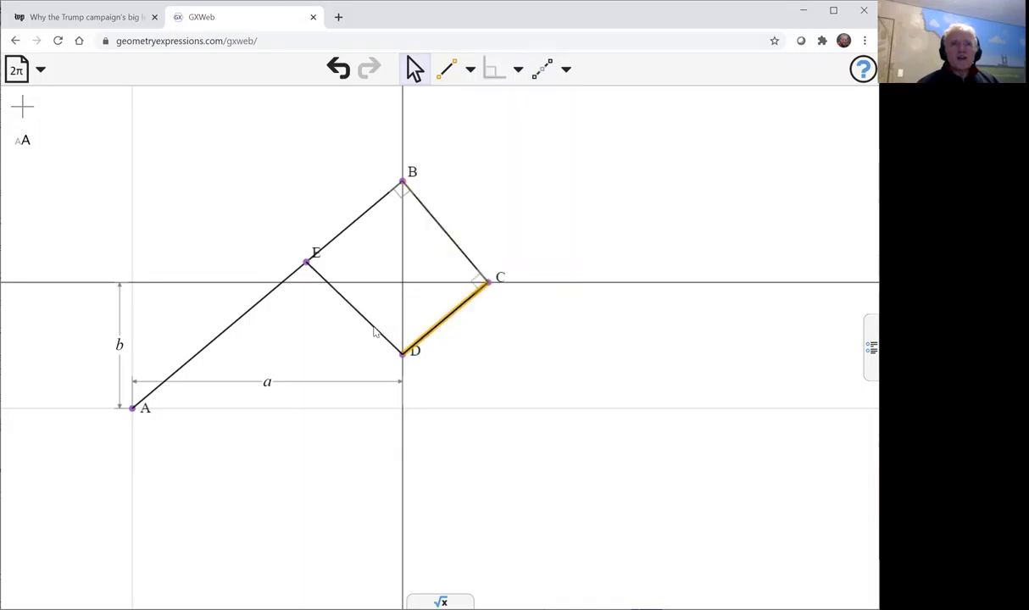
{"action": "left_click", "coordinate": [373, 326]}
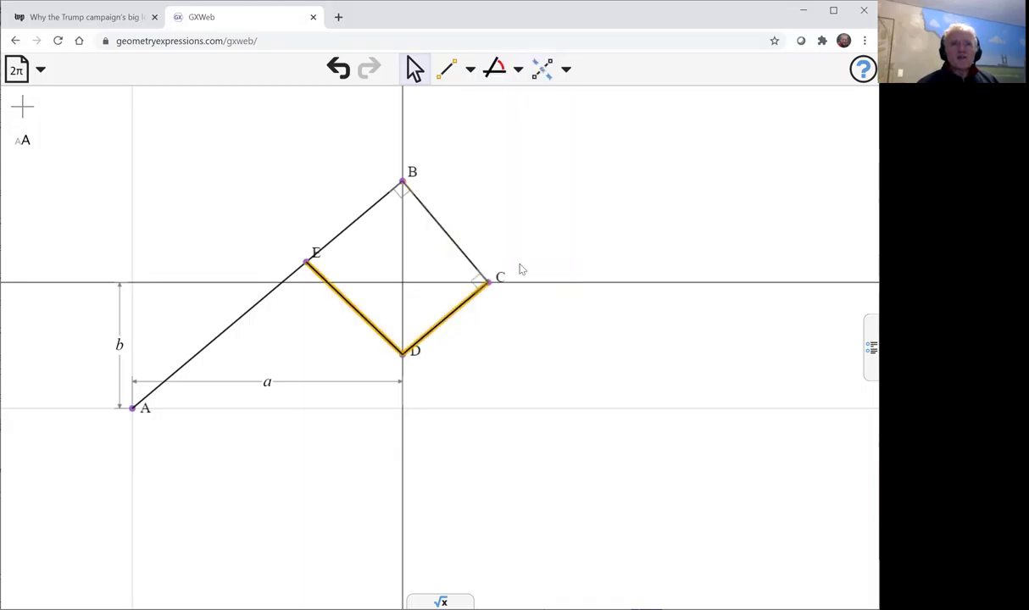
{"action": "left_click", "coordinate": [518, 68]}
{"action": "left_click", "coordinate": [550, 100]}
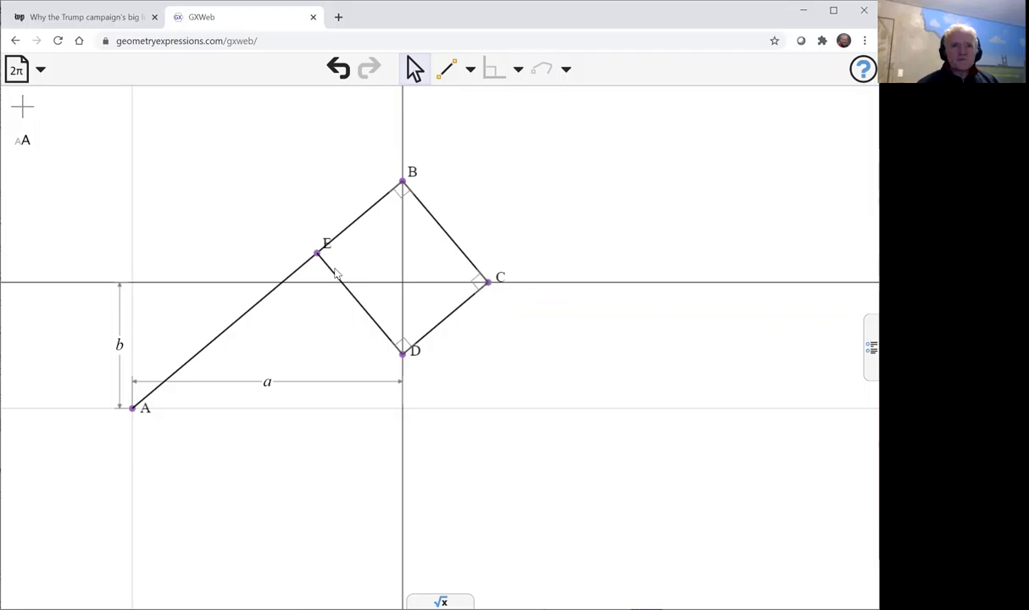
{"action": "left_click", "coordinate": [318, 254]}
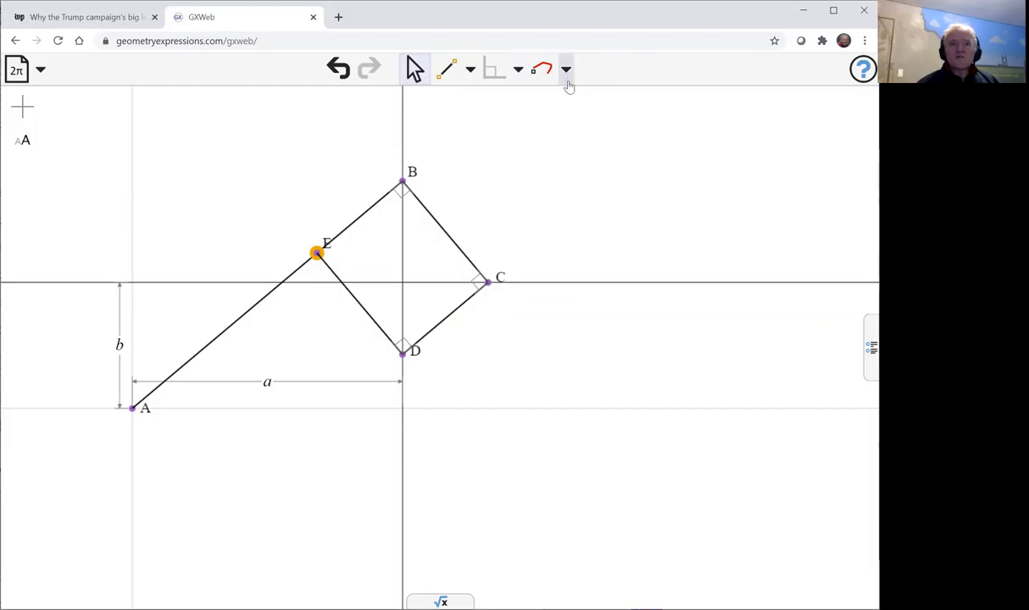
Step: Constrain the angle between AB and the horizontal line at A to θ, then drag B upward
{"action": "left_click", "coordinate": [593, 149]}
{"action": "left_click", "coordinate": [223, 337]}
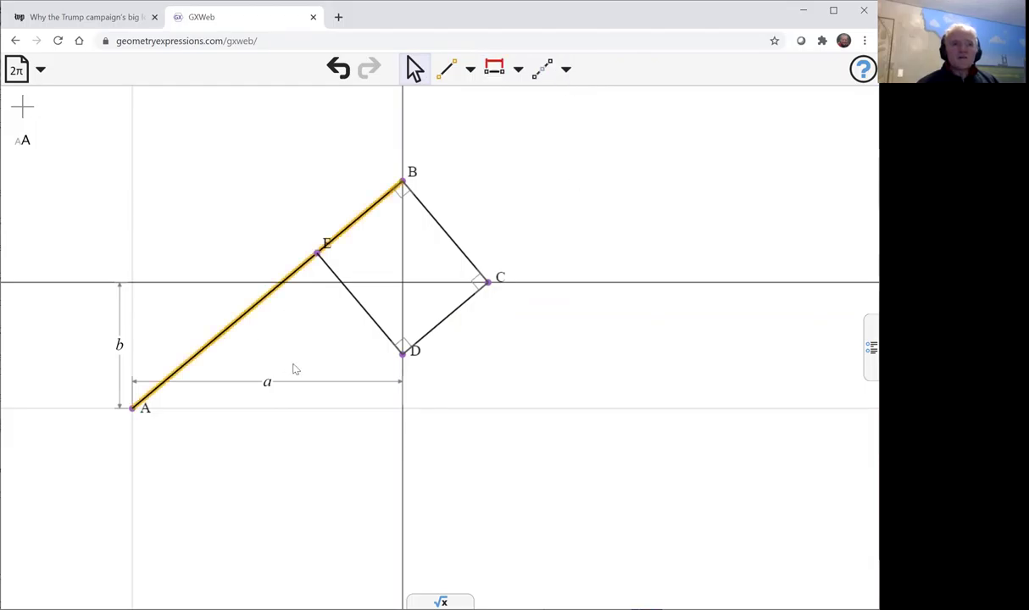
{"action": "left_click", "coordinate": [325, 411], "text": "shift"}
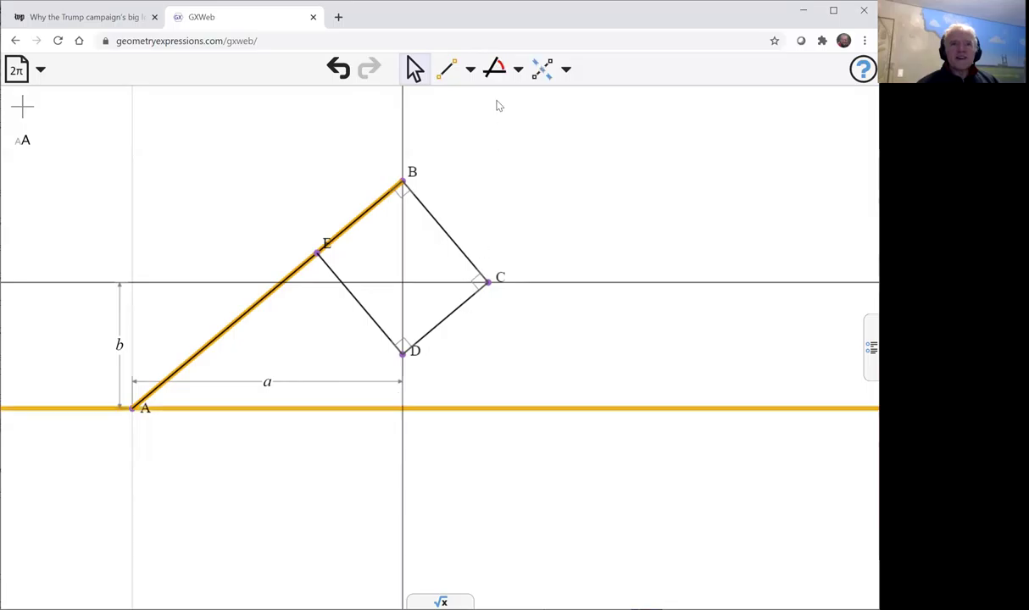
{"action": "left_click", "coordinate": [494, 69]}
{"action": "left_click", "coordinate": [517, 141]}
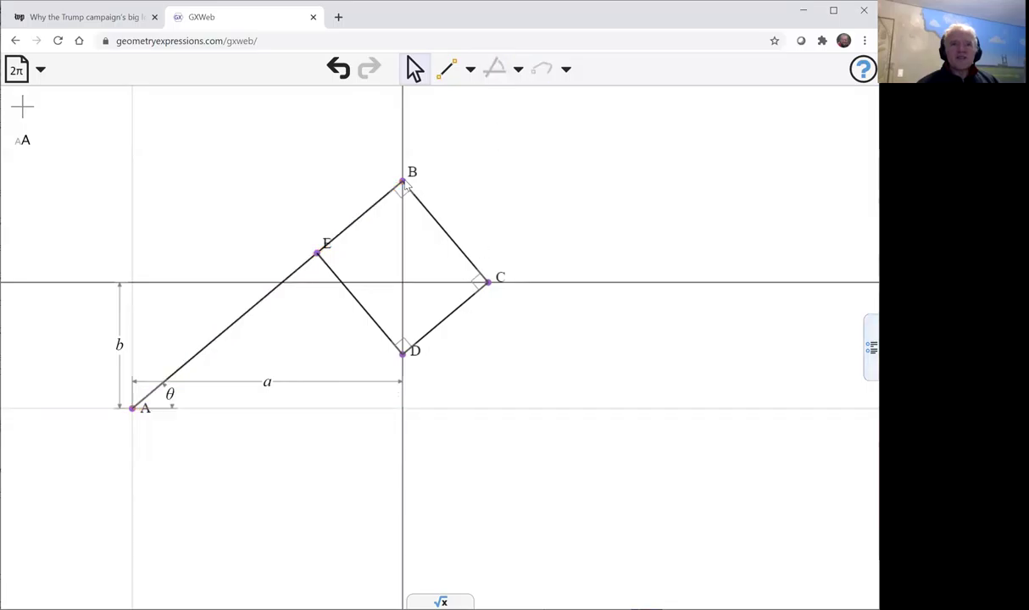
{"action": "mouse_move", "coordinate": [405, 193]}
{"action": "left_mouse_down"}
{"action": "mouse_move", "coordinate": [403, 494]}
{"action": "mouse_move", "coordinate": [384, 232]}
{"action": "mouse_move", "coordinate": [394, 144]}
{"action": "left_mouse_up"}
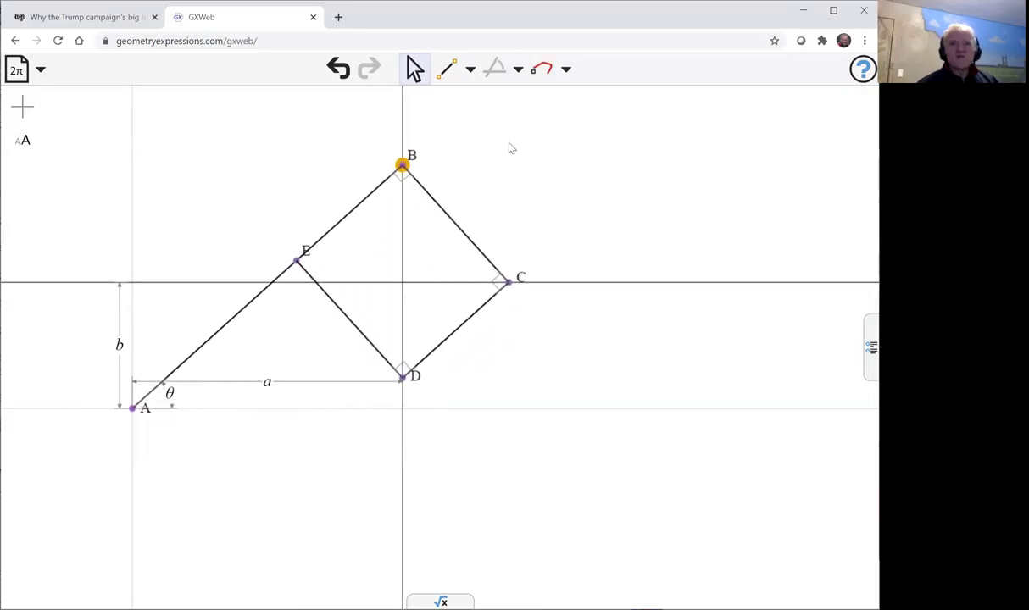
Step: Trace point E's locus with θ as the parameter, and pan to show the whole curve
{"action": "left_click", "coordinate": [297, 264]}
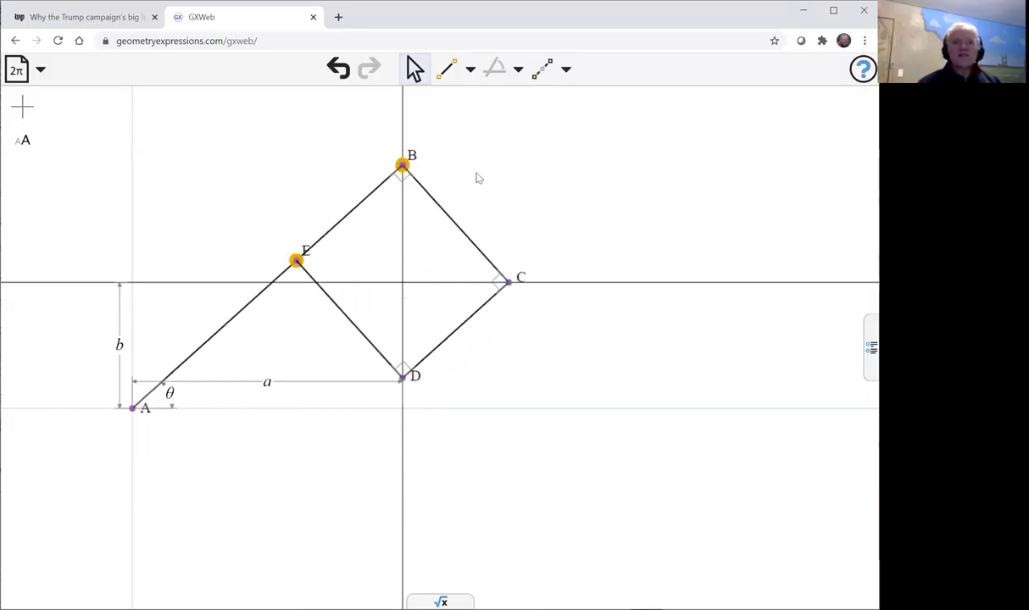
{"action": "left_click", "coordinate": [567, 74]}
{"action": "left_click", "coordinate": [504, 169]}
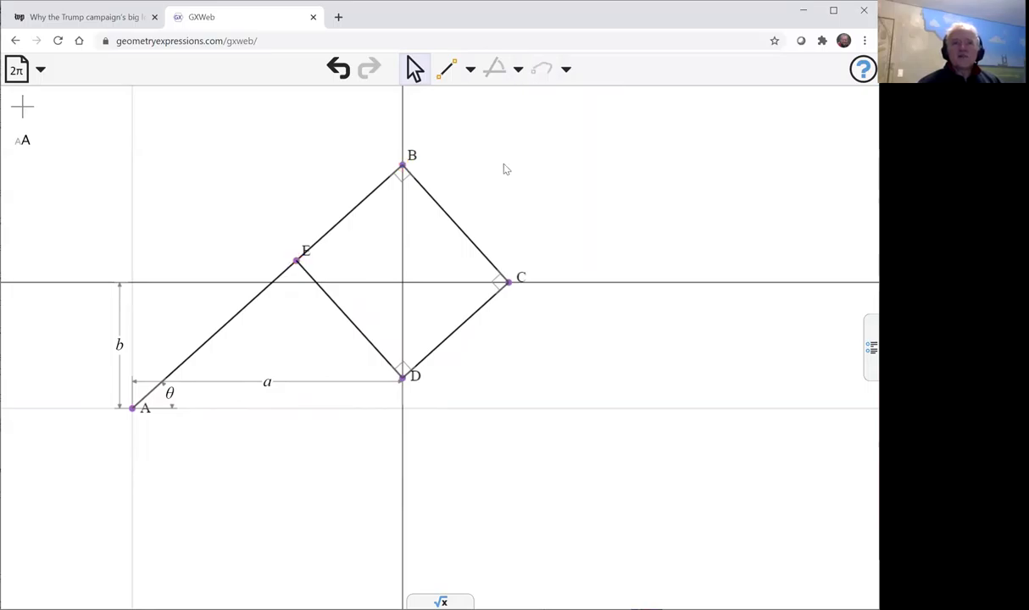
{"action": "left_click", "coordinate": [297, 261]}
{"action": "left_click", "coordinate": [539, 71]}
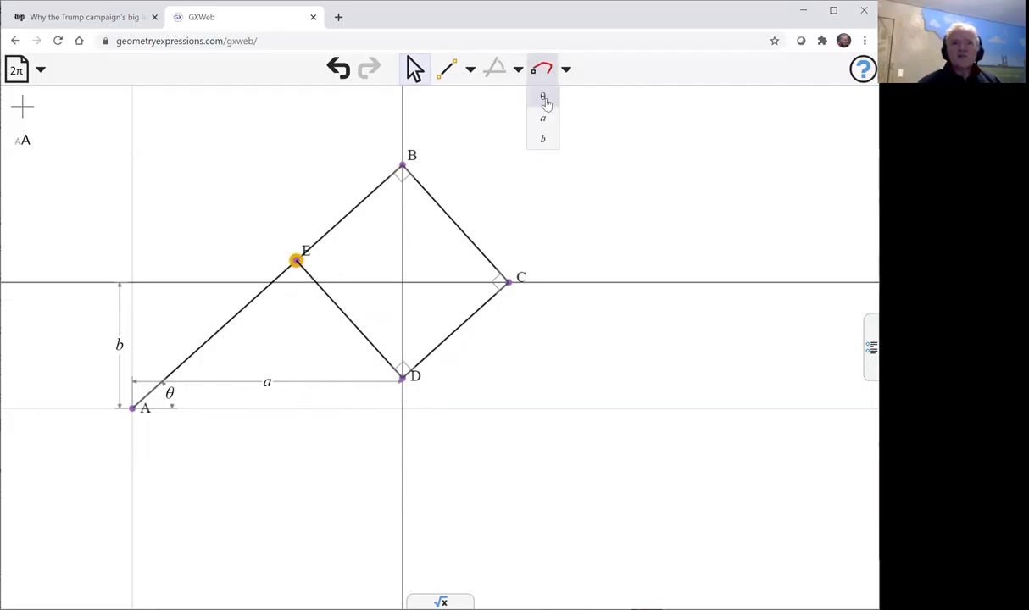
{"action": "left_click", "coordinate": [543, 98]}
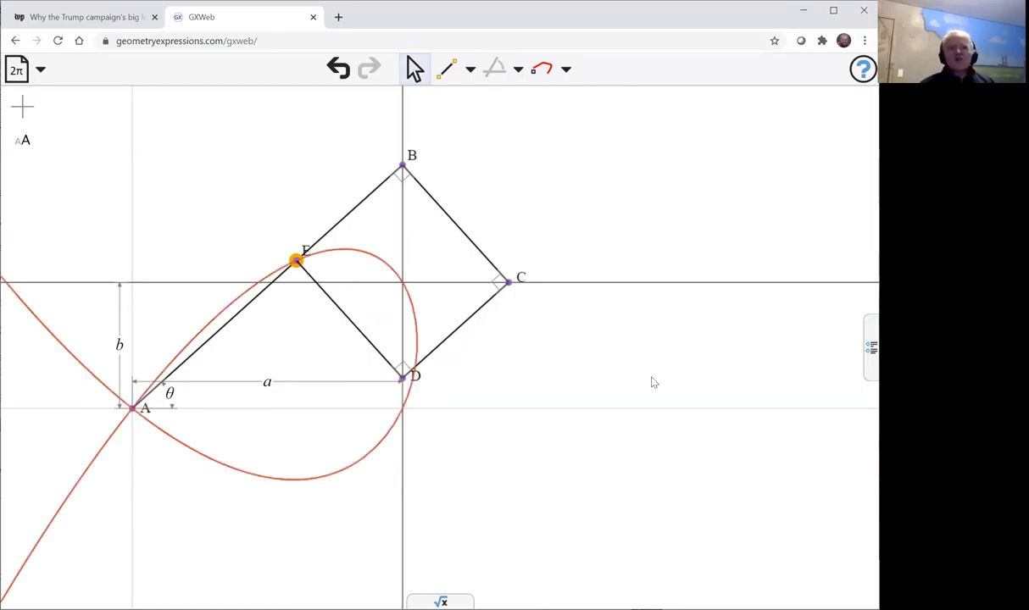
{"action": "left_click_drag", "start_coordinate": [632, 344], "coordinate": [688, 252]}
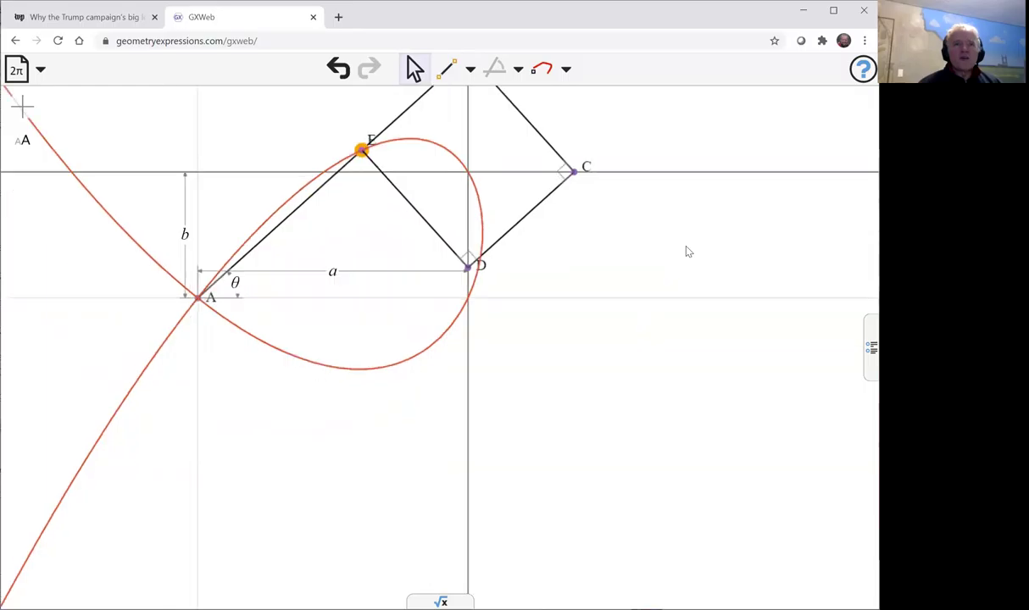
{"action": "left_click", "coordinate": [627, 385]}
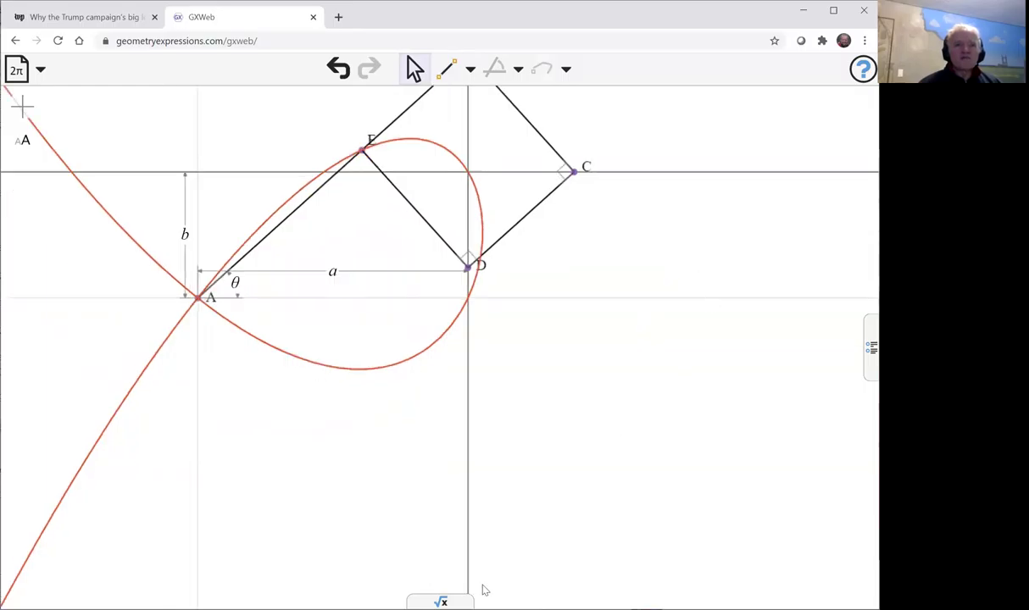
Step: Evaluate equation(K0) on the locus curve in the symbolic panel, giving X³ − X²·a + Y²·a − X·Y·b
{"action": "left_click", "coordinate": [440, 602]}
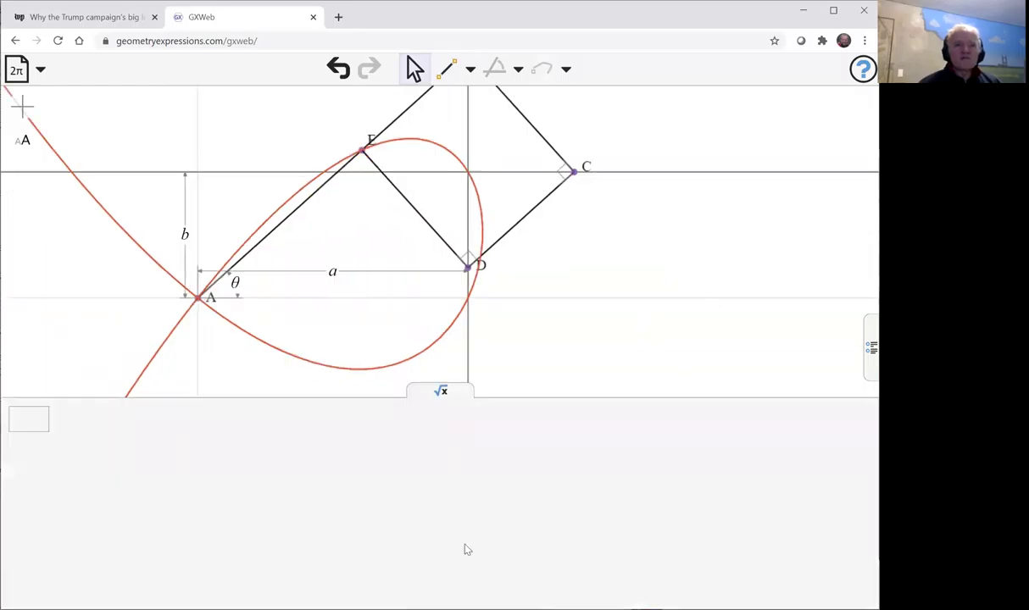
{"action": "left_click", "coordinate": [24, 424]}
{"action": "type", "text": "eq"}
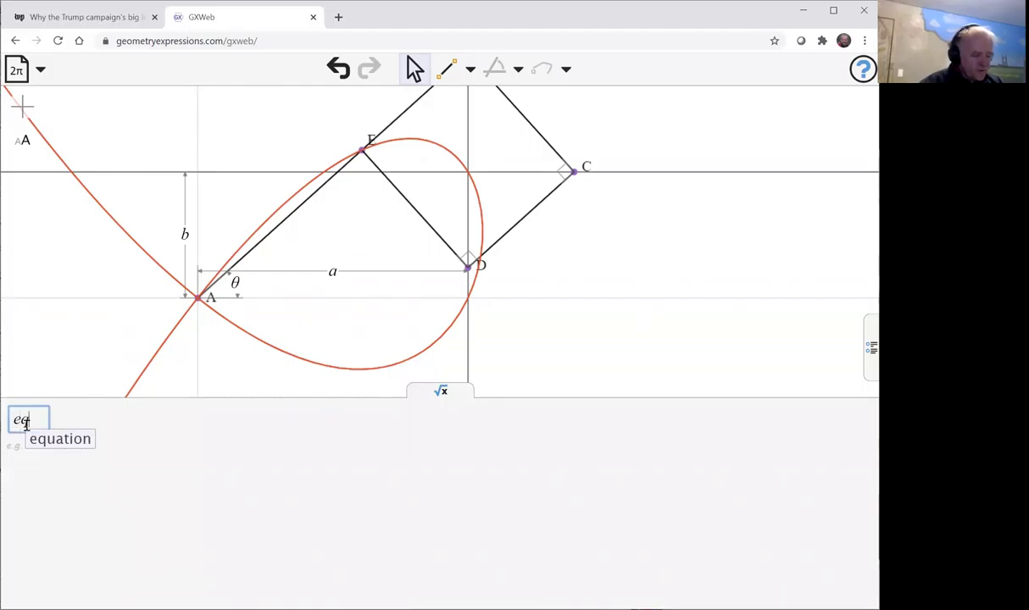
{"action": "type", "text": "uation"}
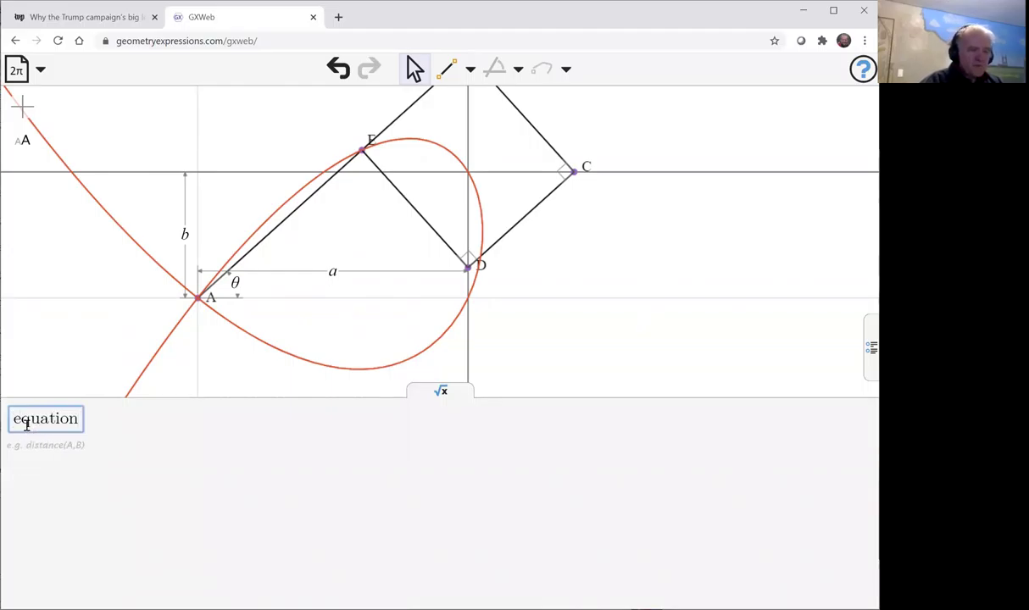
{"action": "type", "text": "("}
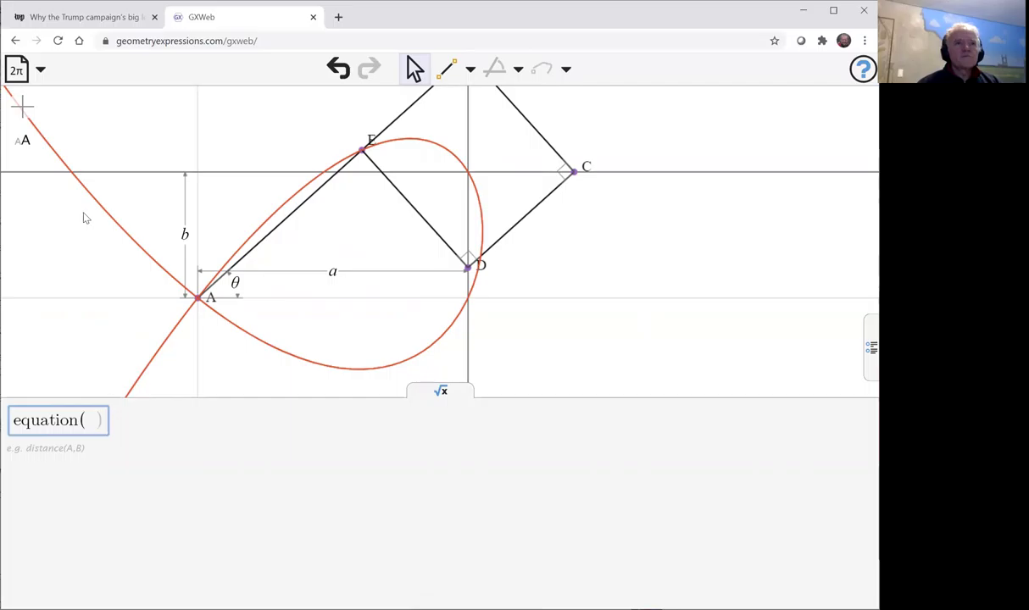
{"action": "left_click", "coordinate": [106, 214]}
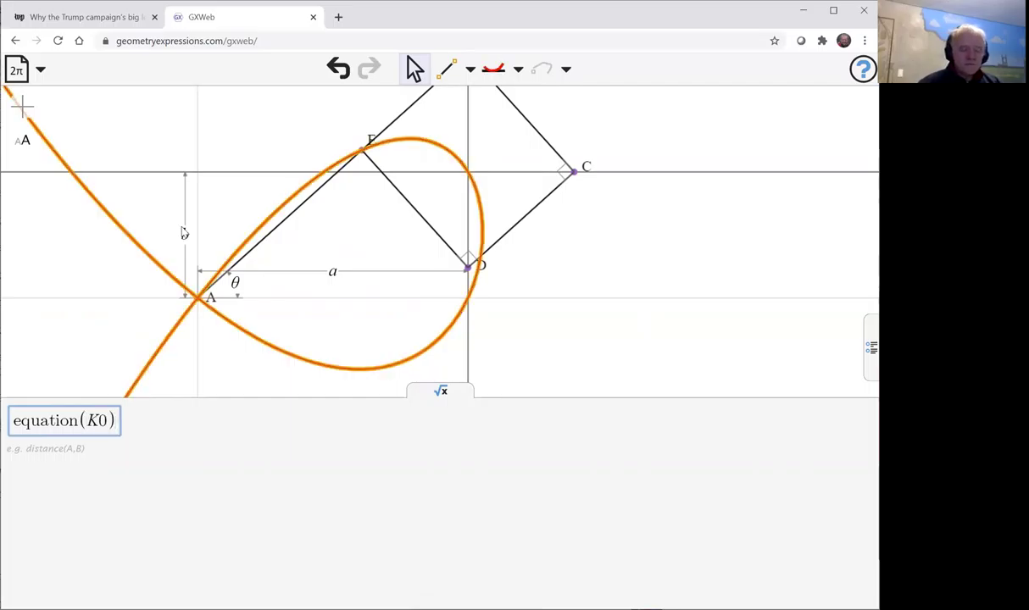
{"action": "key", "text": "Return"}
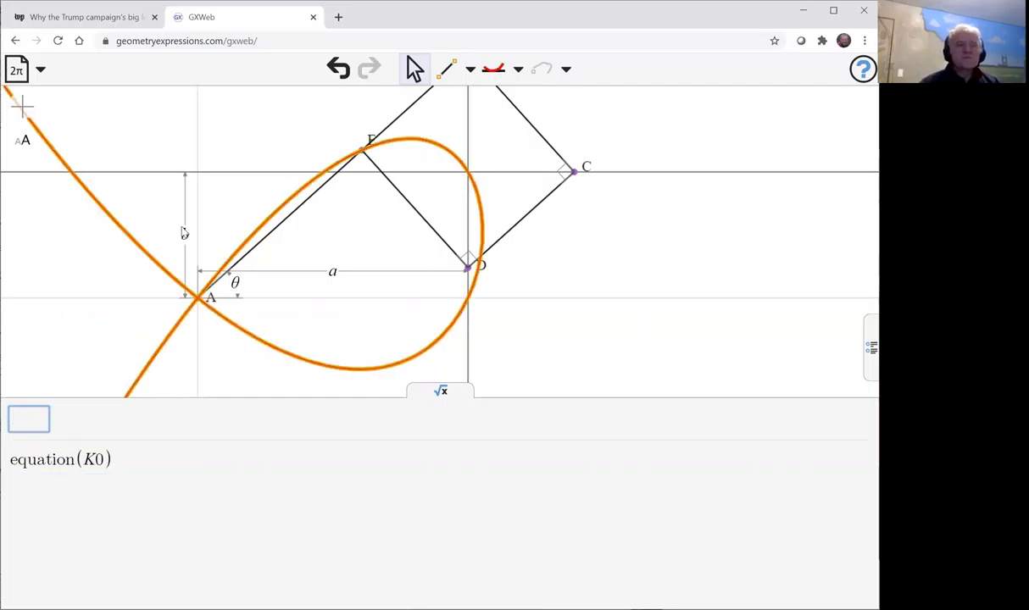